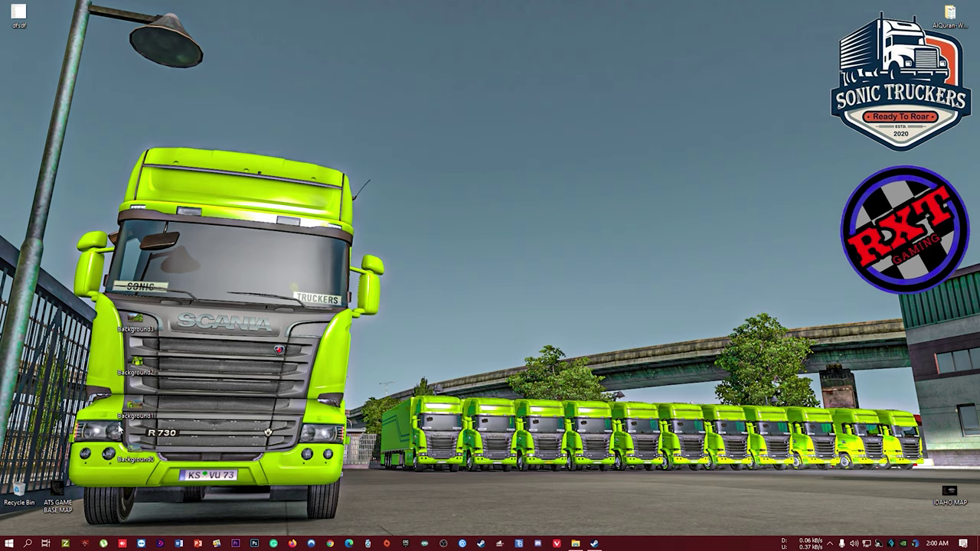
# Open This PC and browse to C:\ProgramData\TruckersMP\data.
pyautogui.click(10, 543)
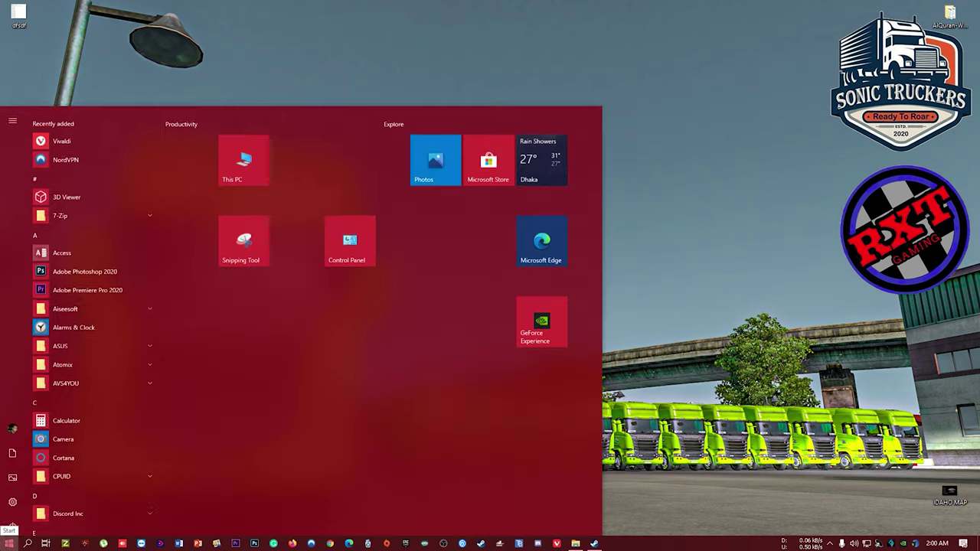
pyautogui.click(241, 166)
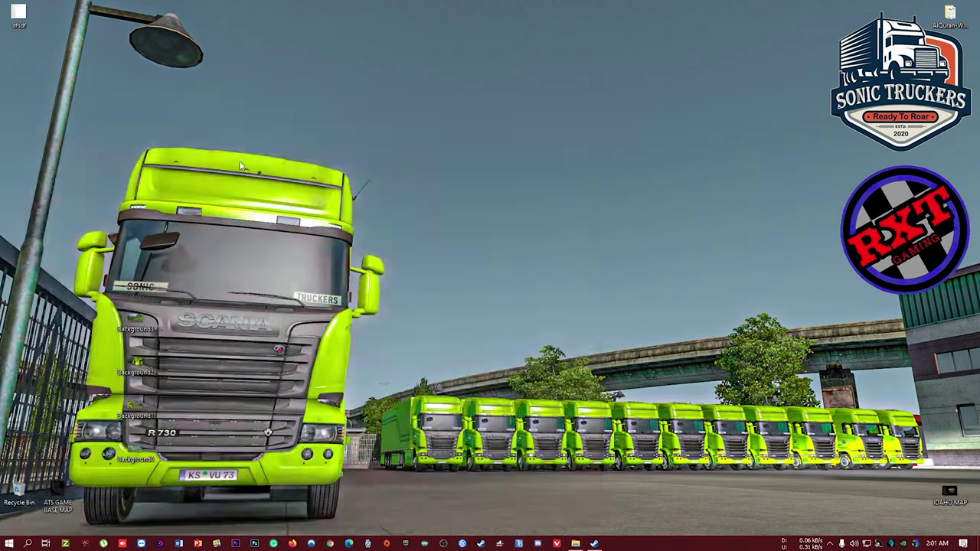
pyautogui.click(83, 18)
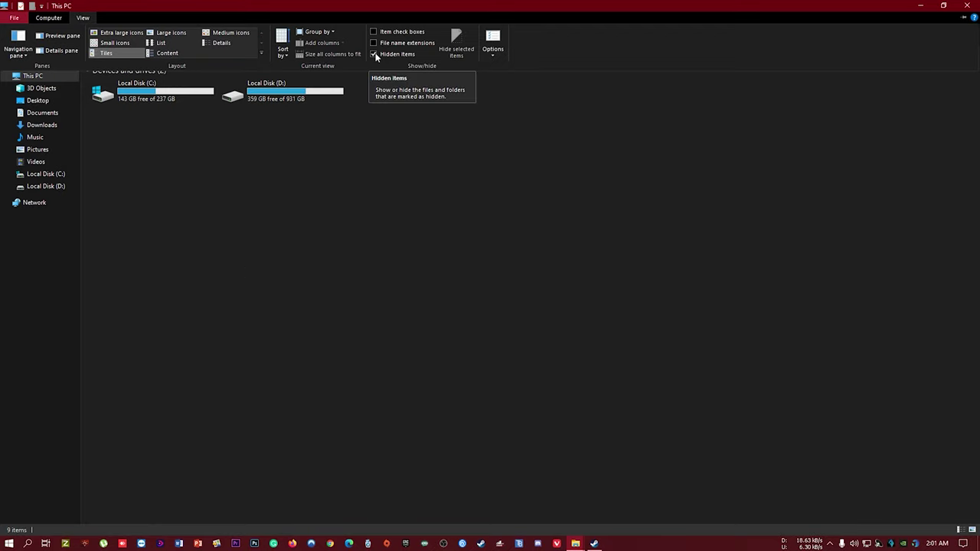
pyautogui.click(160, 97)
pyautogui.doubleClick(159, 97)
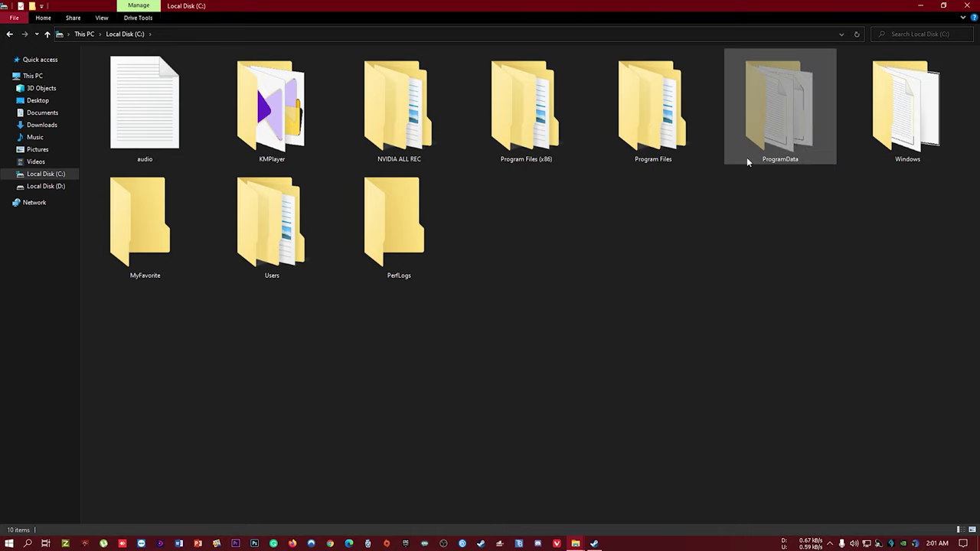
pyautogui.doubleClick(769, 95)
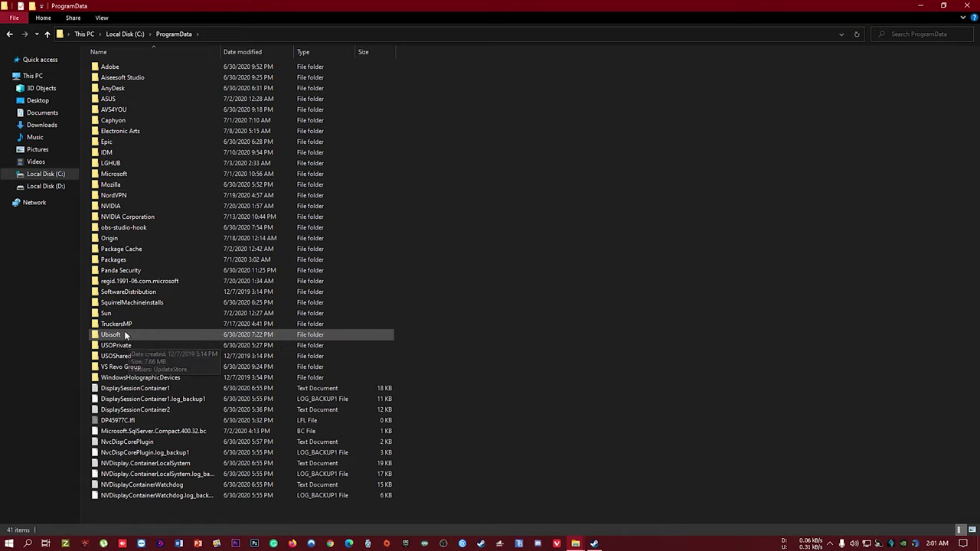
pyautogui.doubleClick(123, 325)
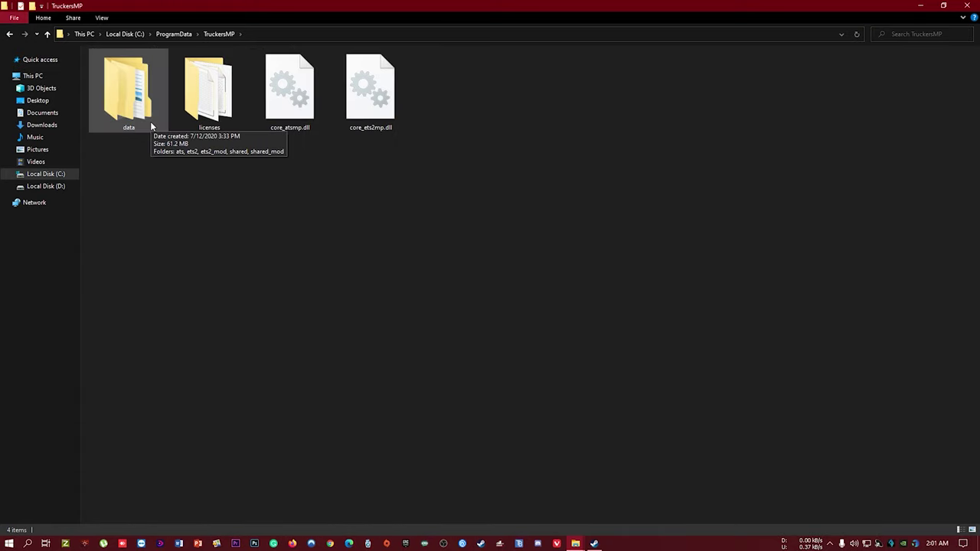
pyautogui.doubleClick(151, 126)
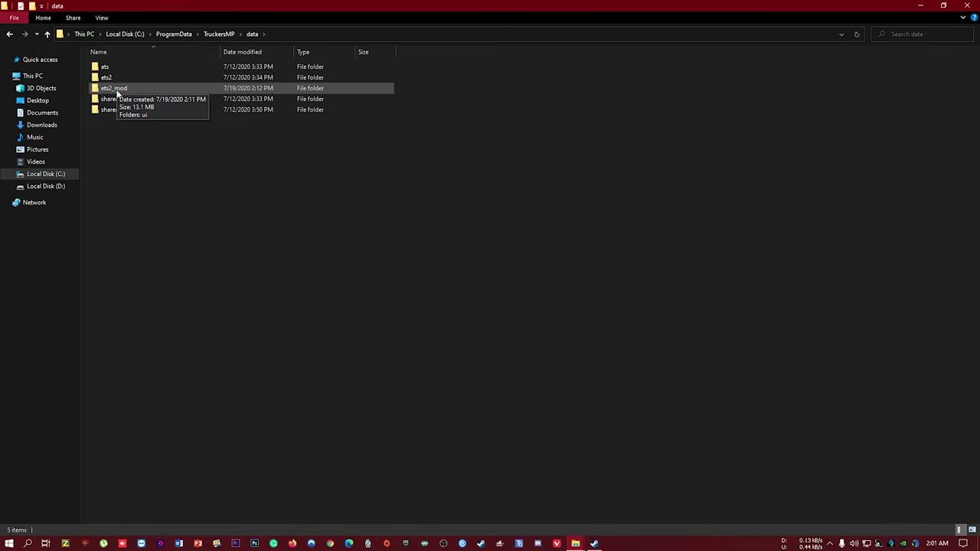
# Go into the ets2_mod folder and then its ui subfolder.
pyautogui.doubleClick(115, 91)
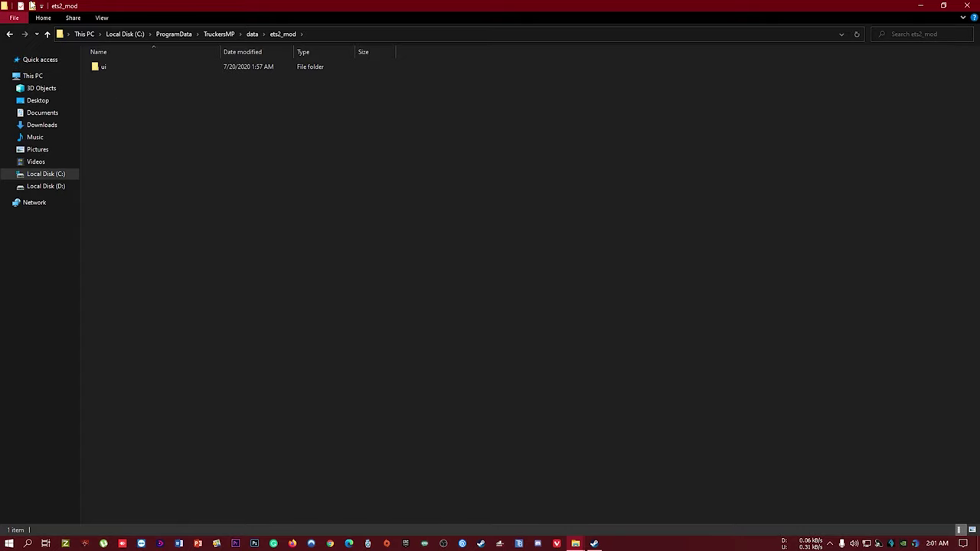
pyautogui.doubleClick(104, 69)
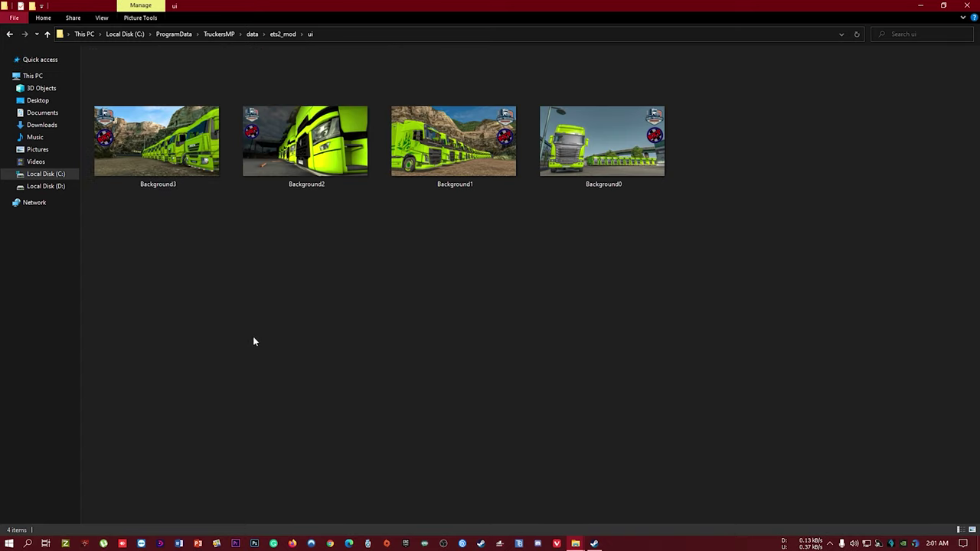
pyautogui.rightClick(482, 249)
pyautogui.click(512, 292)
pyautogui.rightClick(543, 280)
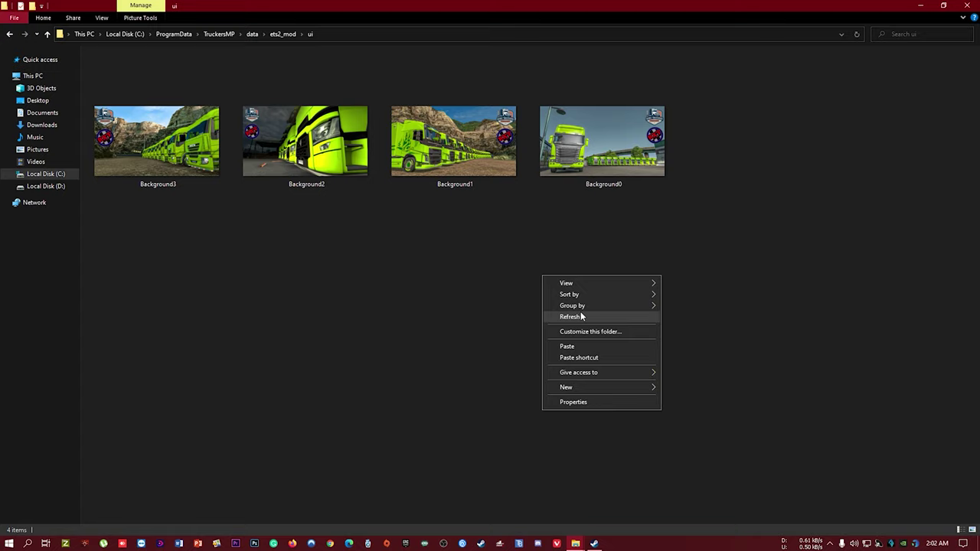
pyautogui.click(562, 317)
pyautogui.rightClick(544, 242)
pyautogui.click(570, 284)
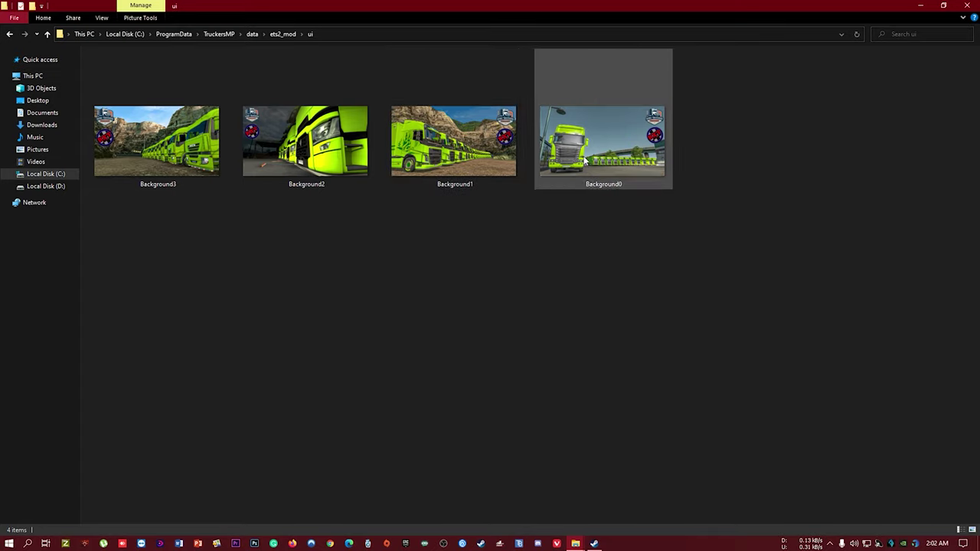
pyautogui.rightClick(602, 210)
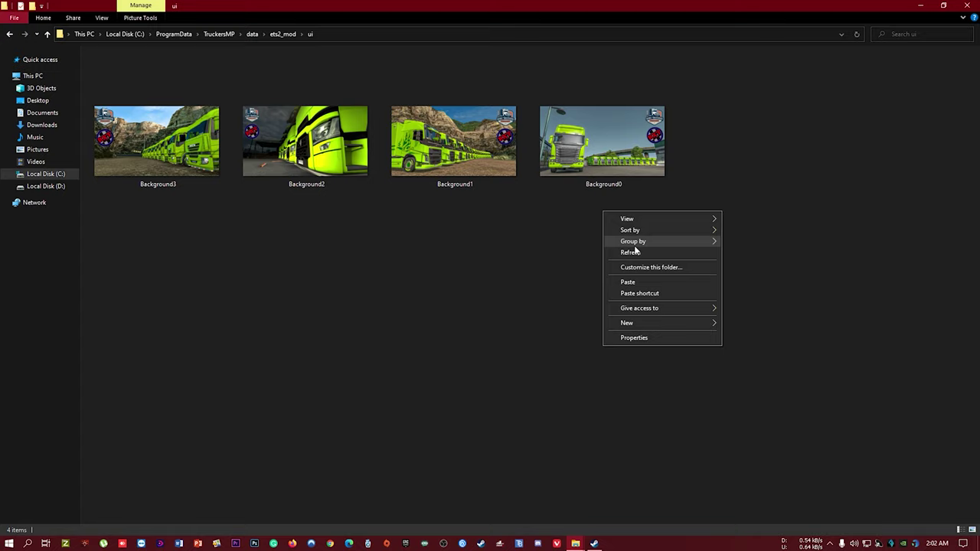
pyautogui.rightClick(637, 250)
pyautogui.click(662, 290)
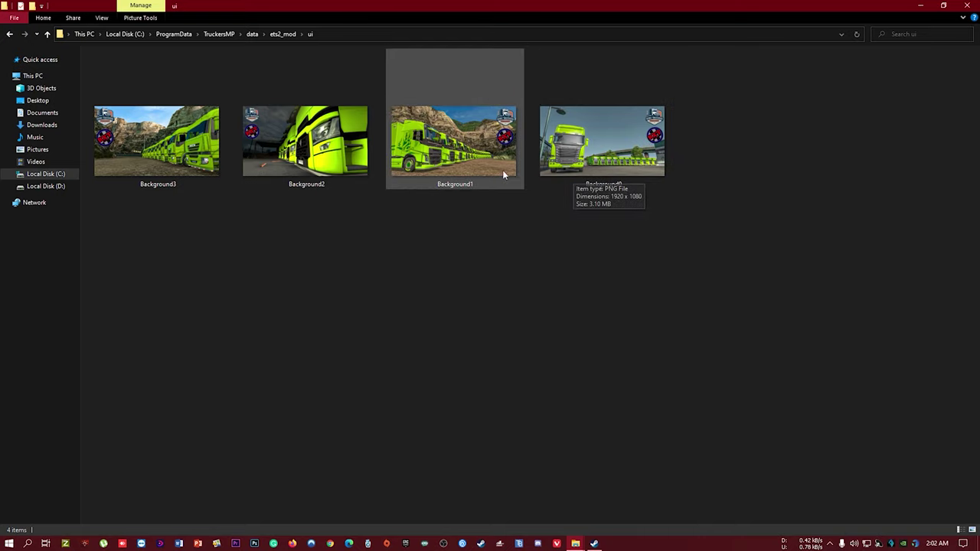
pyautogui.rightClick(527, 207)
pyautogui.click(555, 250)
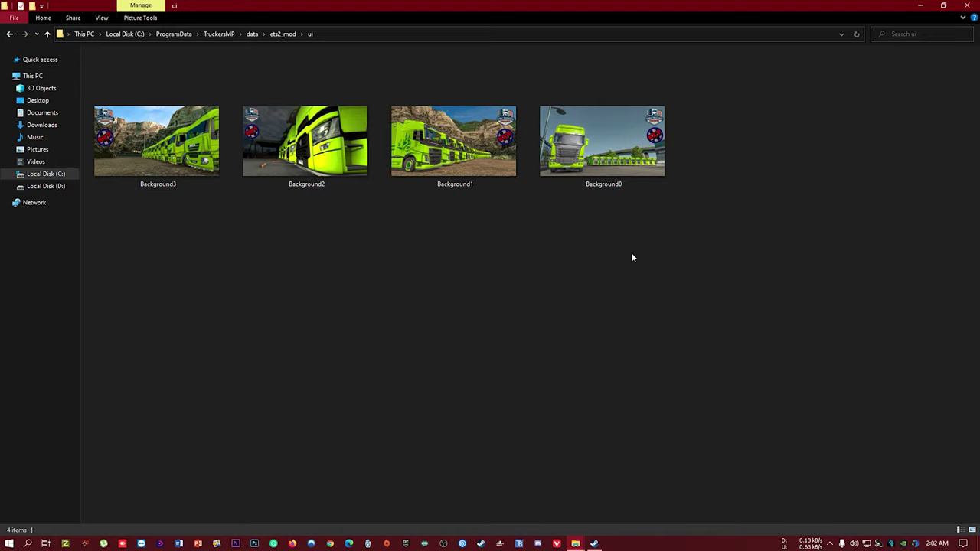
pyautogui.rightClick(533, 283)
pyautogui.click(566, 328)
# Select and then deselect the four Background images, and refresh the ui folder several times.
pyautogui.moveTo(606, 232); pyautogui.dragTo(179, 115)
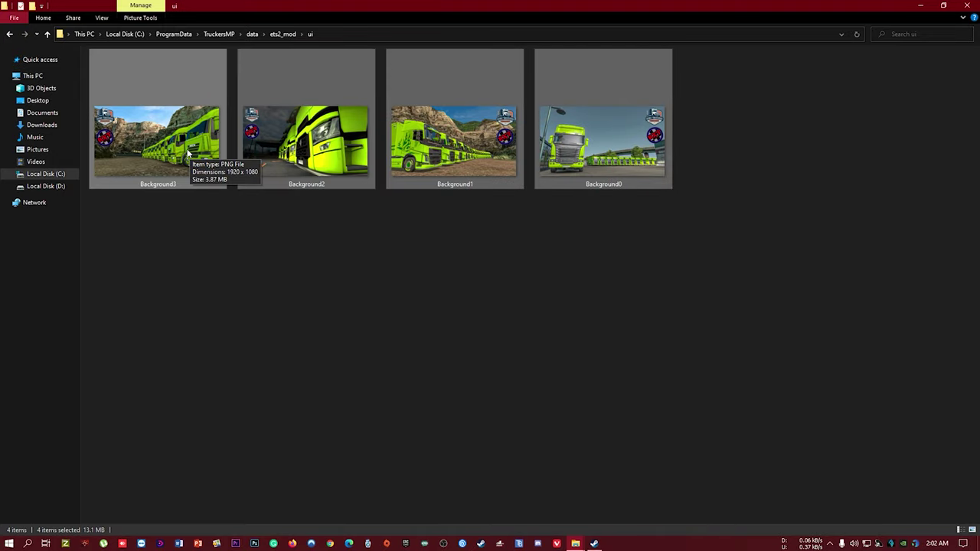
pyautogui.moveTo(181, 142); pyautogui.dragTo(303, 156)
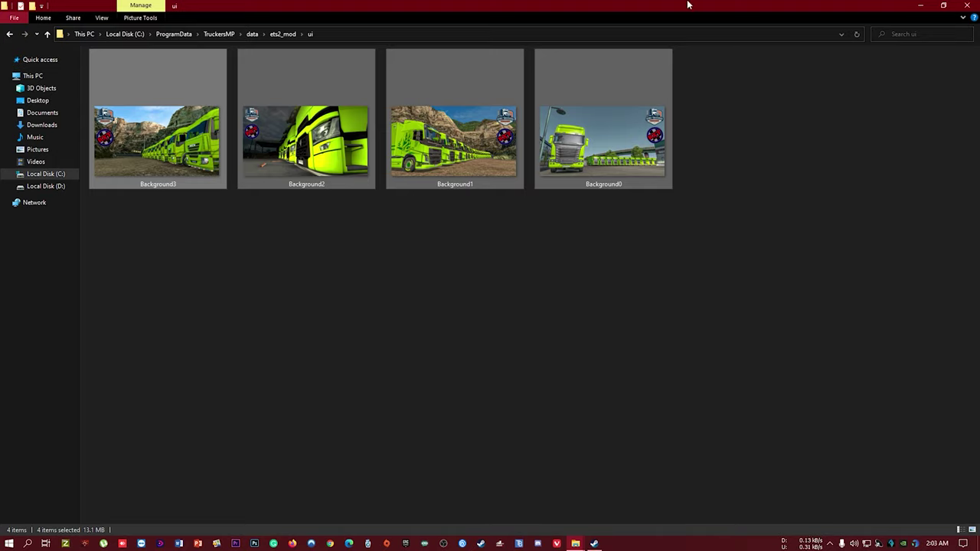
pyautogui.click(562, 222)
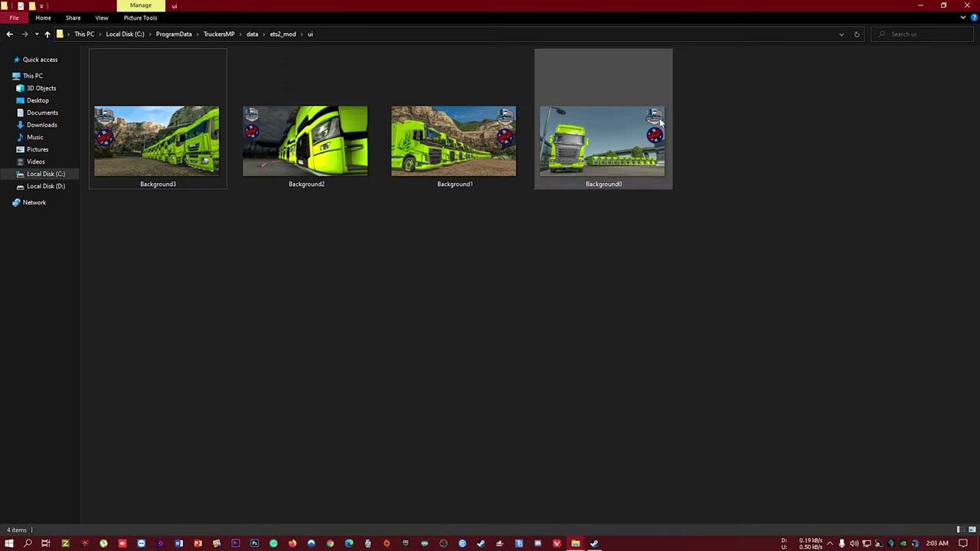
pyautogui.rightClick(522, 265)
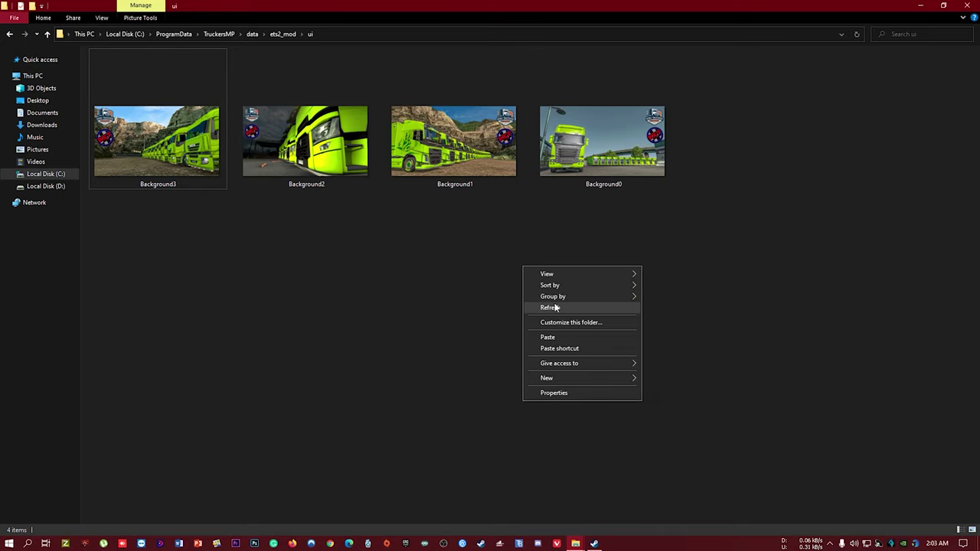
pyautogui.click(556, 307)
pyautogui.rightClick(519, 243)
pyautogui.click(555, 281)
pyautogui.rightClick(532, 235)
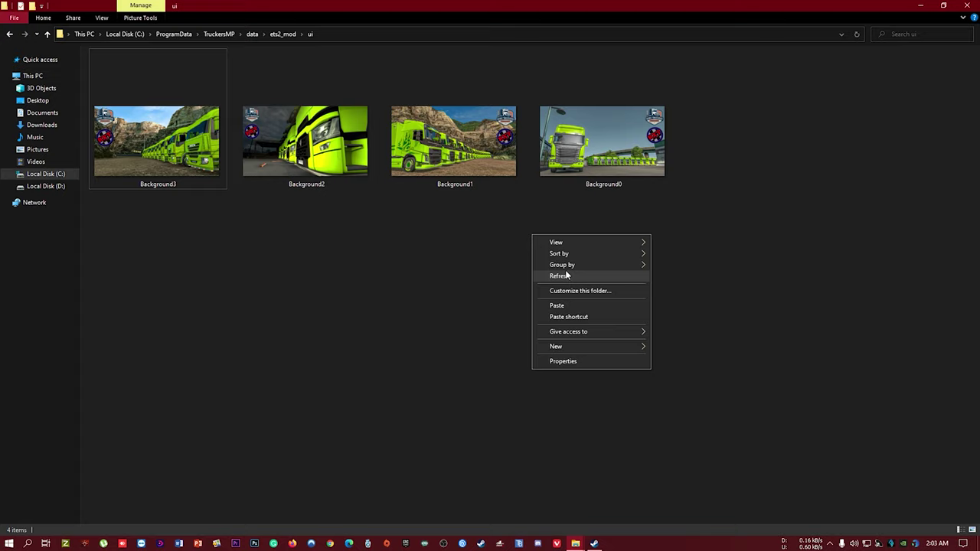
pyautogui.click(565, 276)
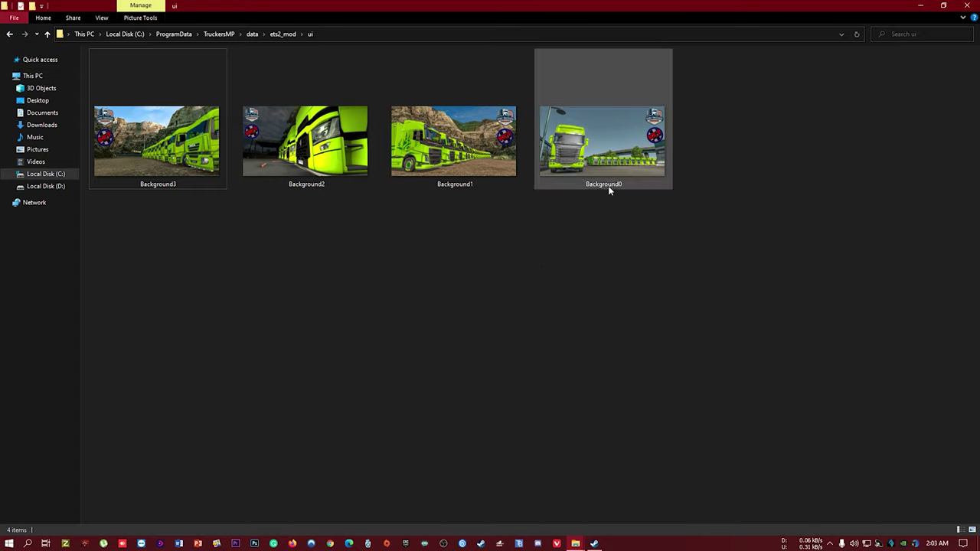
# Delete Background1, Background2 and Background3, keeping only Background0.
pyautogui.moveTo(610, 189)
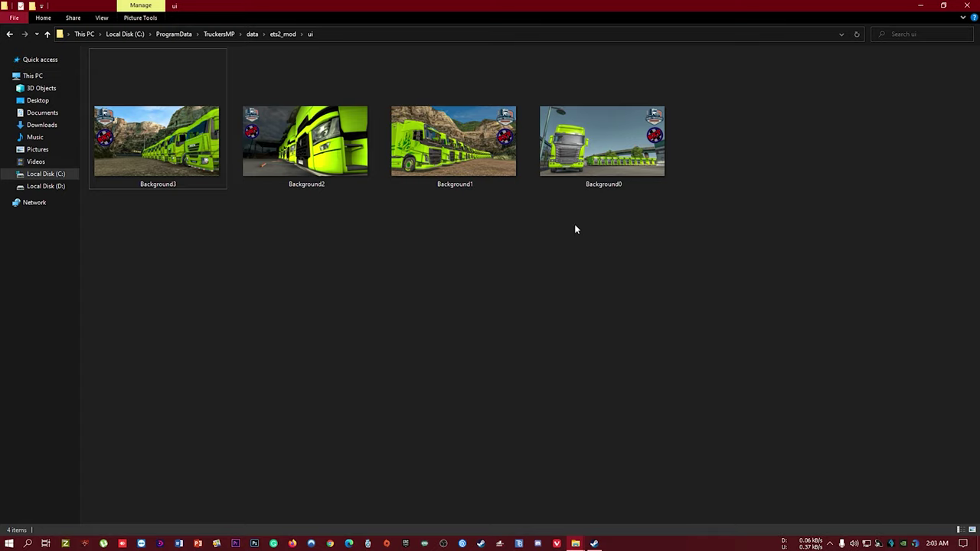
pyautogui.moveTo(454, 223); pyautogui.dragTo(207, 152)
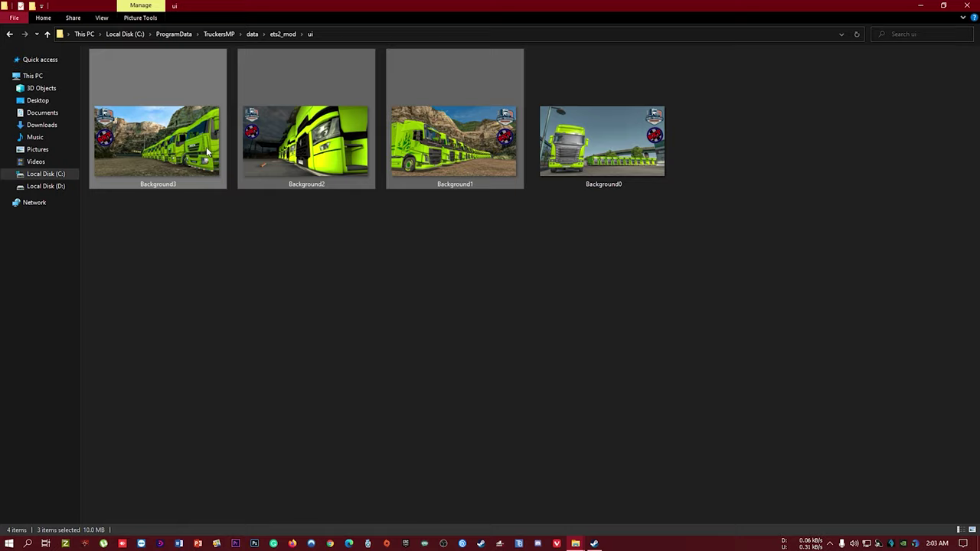
pyautogui.press('Delete')
# Copy Background0 and paste three copies of it into the ui folder.
pyautogui.rightClick(195, 83)
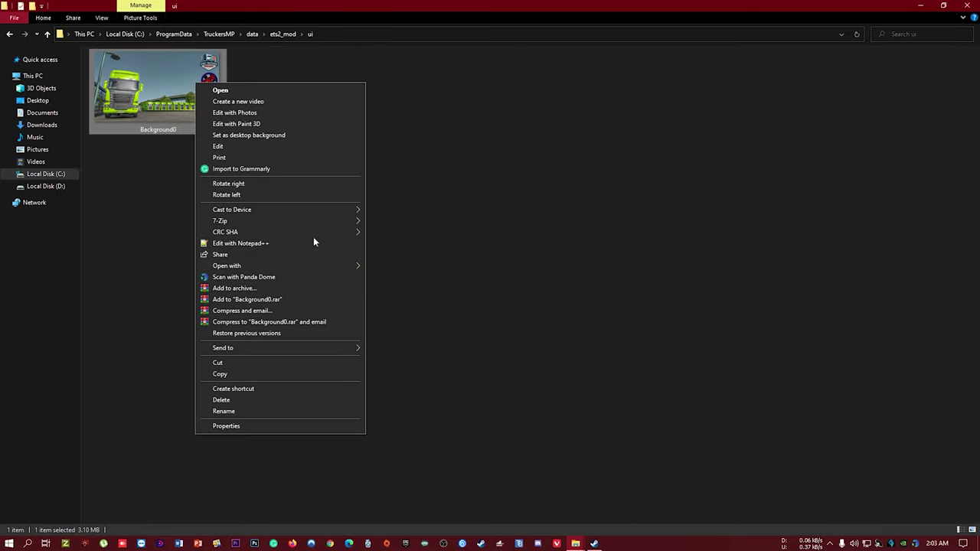
pyautogui.click(224, 374)
pyautogui.rightClick(286, 193)
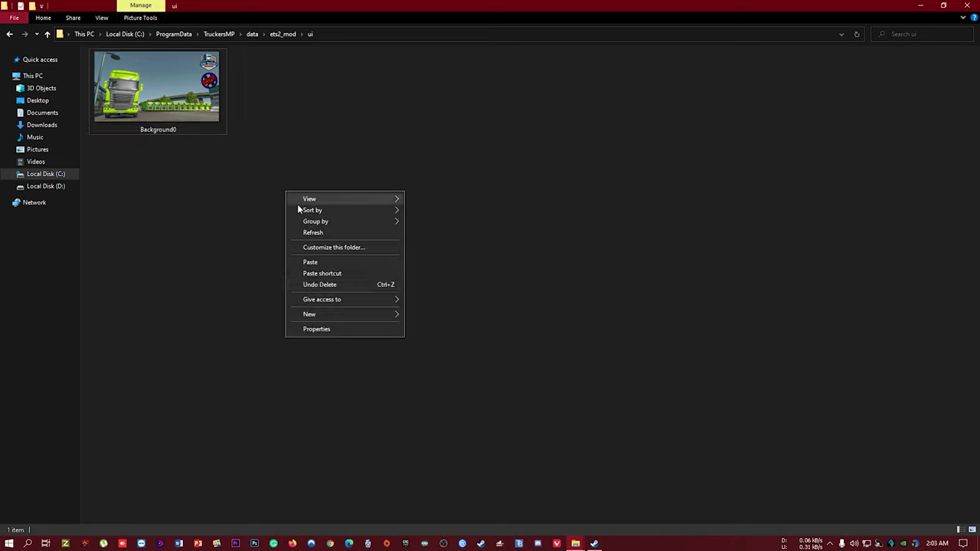
pyautogui.click(309, 262)
pyautogui.rightClick(281, 248)
pyautogui.click(298, 317)
pyautogui.rightClick(270, 256)
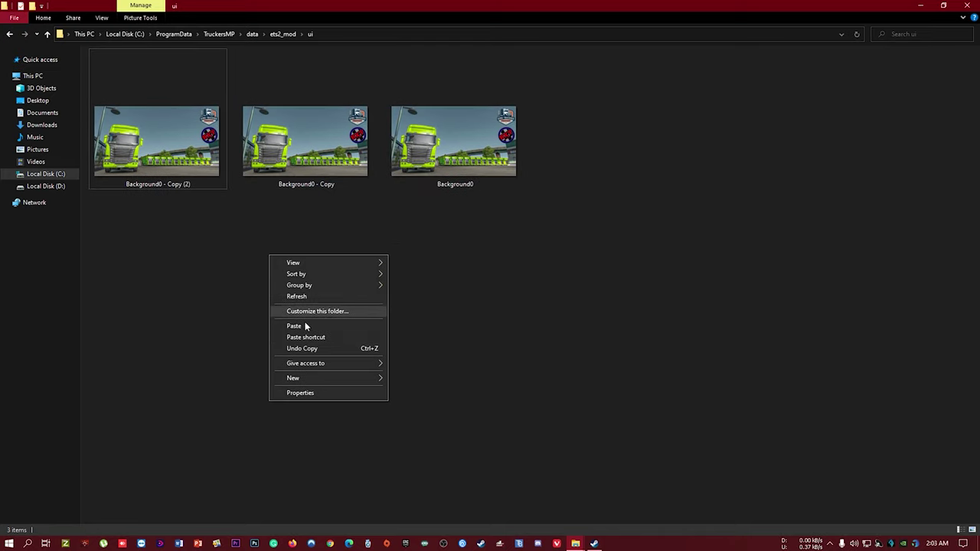
pyautogui.click(295, 327)
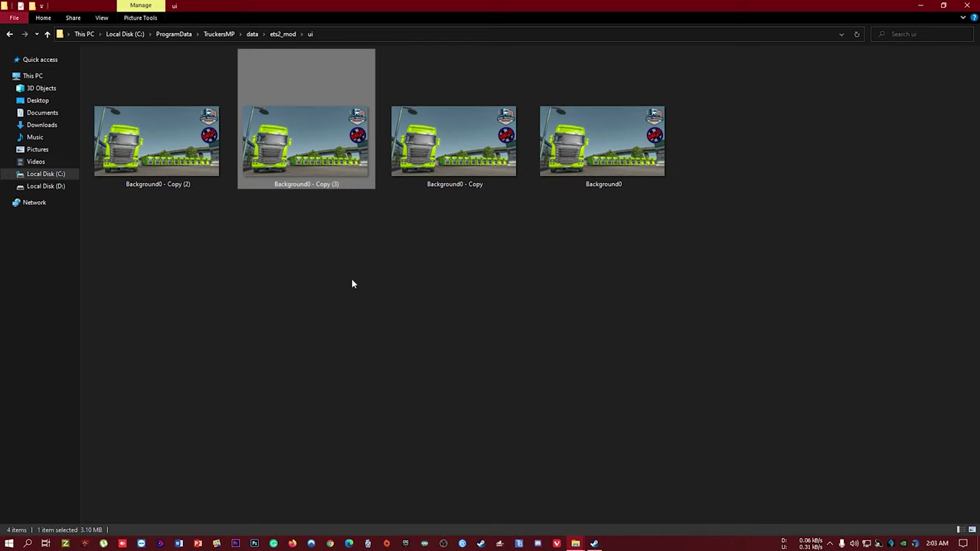
# Rename Background0 - Copy to Background1.
pyautogui.click(473, 190)
pyautogui.click(473, 190)
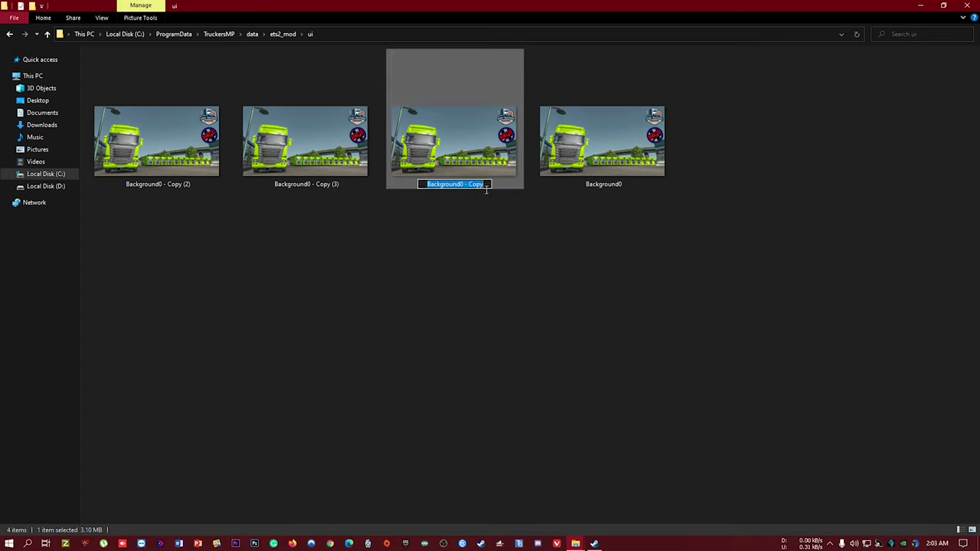
pyautogui.press('End')
pyautogui.press('BackSpace')
pyautogui.press('BackSpace')
pyautogui.press('BackSpace')
pyautogui.press('BackSpace')
pyautogui.press('BackSpace')
pyautogui.press('BackSpace')
pyautogui.press('BackSpace')
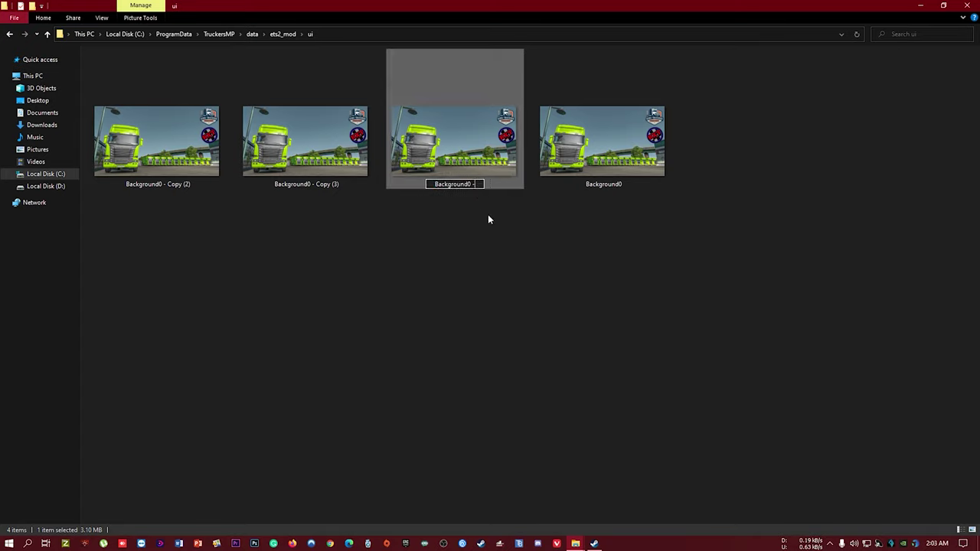
pyautogui.press('BackSpace')
pyautogui.write('1')
pyautogui.press('Return')
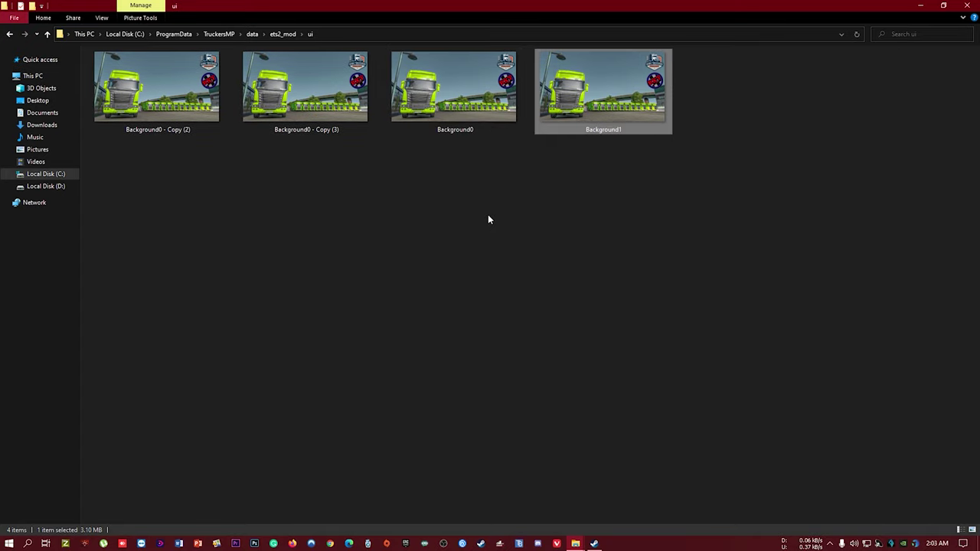
# Rename Background0 - Copy (3) to Background2.
pyautogui.click(328, 131)
pyautogui.click(329, 131)
pyautogui.press('End')
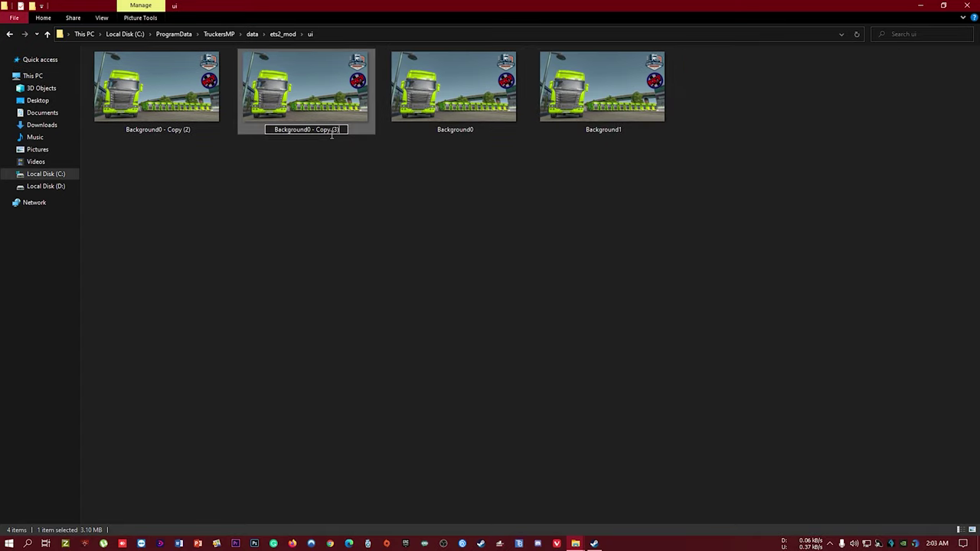
pyautogui.press('BackSpace')
pyautogui.press('BackSpace')
pyautogui.press('BackSpace')
pyautogui.press('BackSpace')
pyautogui.press('BackSpace')
pyautogui.press('BackSpace')
pyautogui.press('BackSpace')
pyautogui.press('BackSpace')
pyautogui.press('BackSpace')
pyautogui.press('BackSpace')
pyautogui.press('BackSpace')
pyautogui.press('BackSpace')
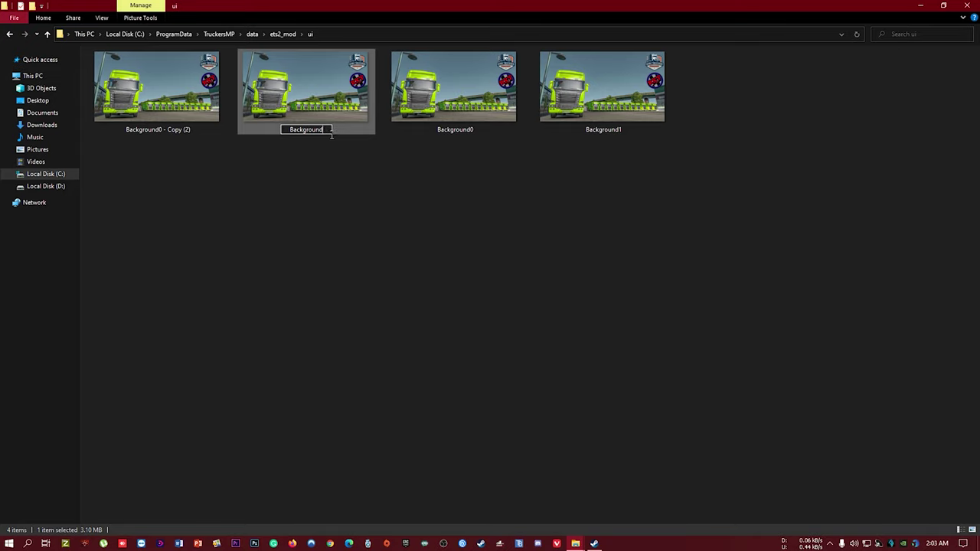
pyautogui.write('2')
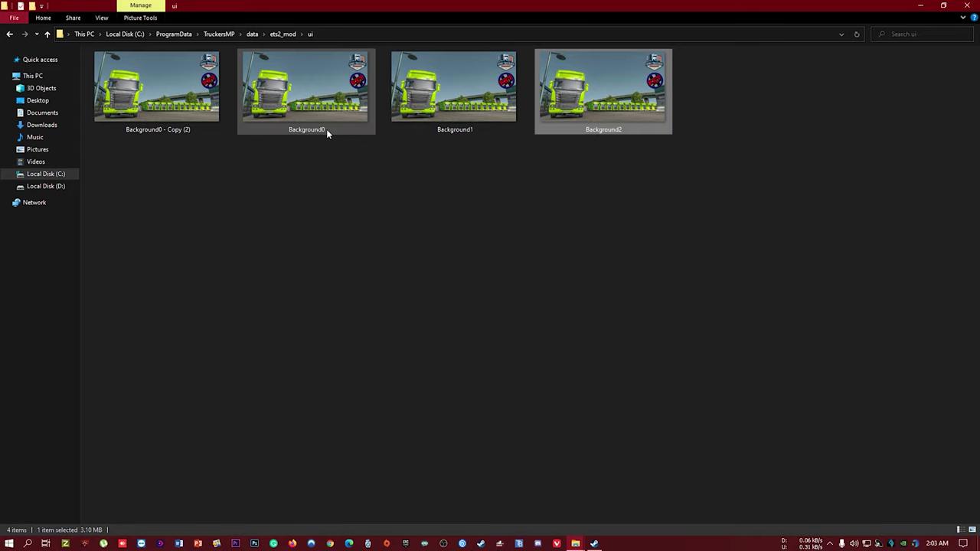
# Start renaming Background0 - Copy (2) by deleting its copy suffix and trailing 0.
pyautogui.click(186, 133)
pyautogui.click(184, 135)
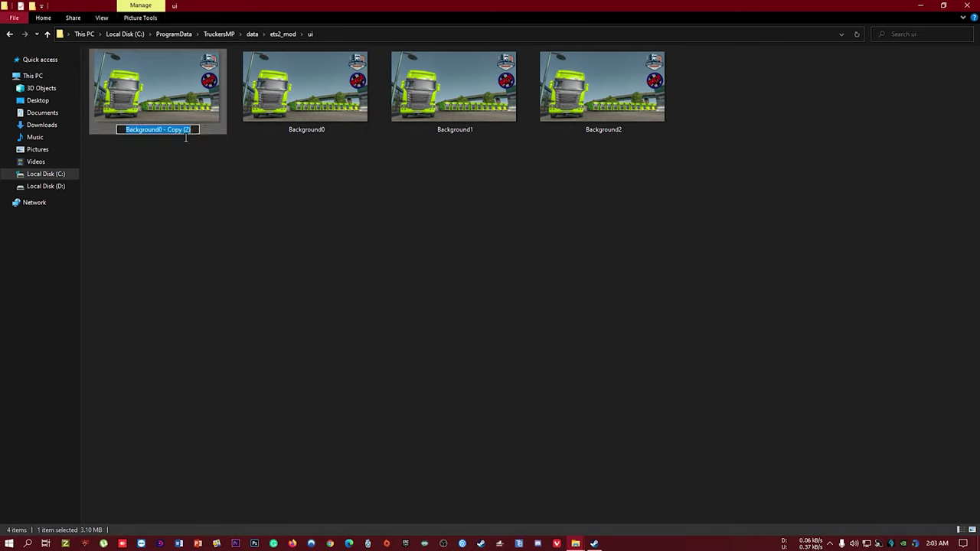
pyautogui.click(199, 132)
pyautogui.press('BackSpace')
pyautogui.press('BackSpace')
pyautogui.press('BackSpace')
pyautogui.press('BackSpace')
pyautogui.press('BackSpace')
pyautogui.press('BackSpace')
pyautogui.press('BackSpace')
pyautogui.press('BackSpace')
pyautogui.press('BackSpace')
pyautogui.press('BackSpace')
pyautogui.press('BackSpace')
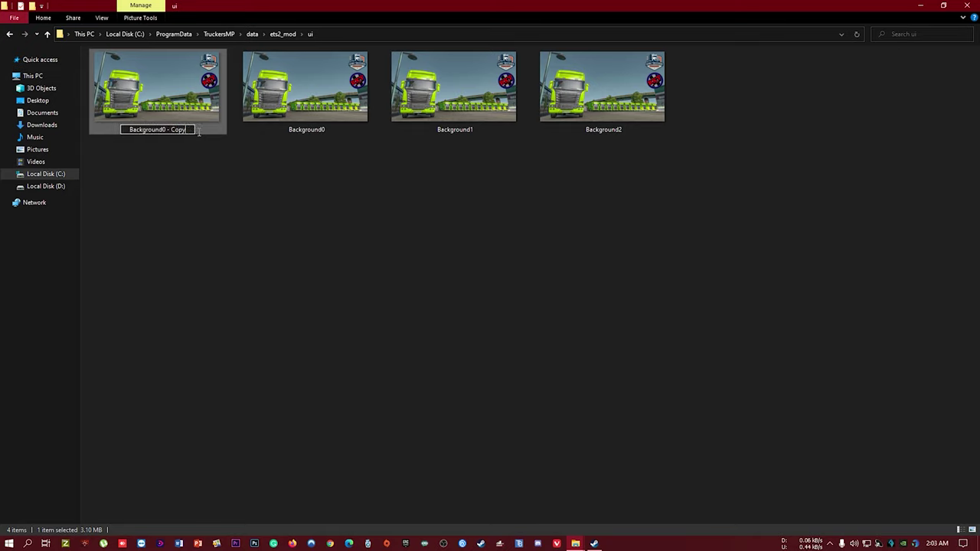
pyautogui.press('BackSpace')
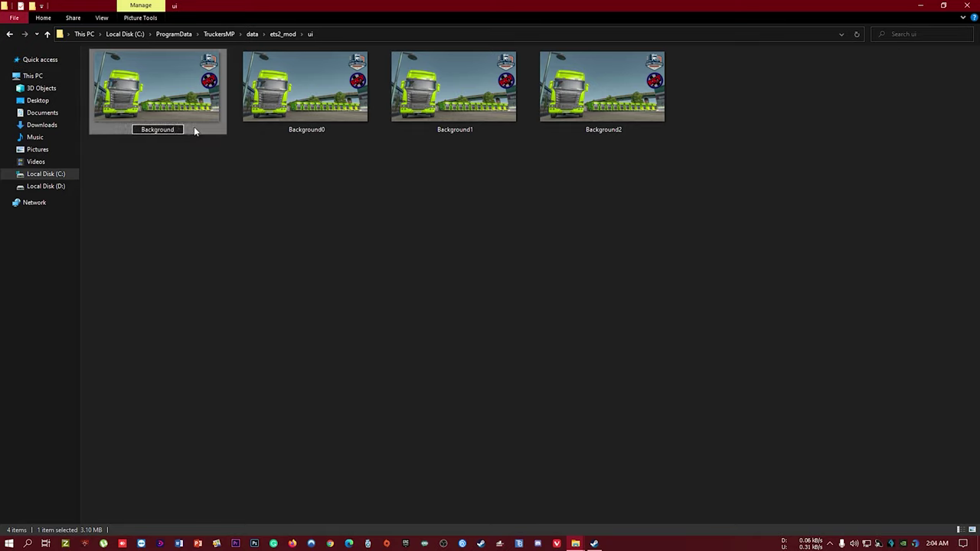
# Finish naming the last copy Background3, refresh, then delete all four duplicate images.
pyautogui.write('3')
pyautogui.press('Return')
pyautogui.rightClick(236, 185)
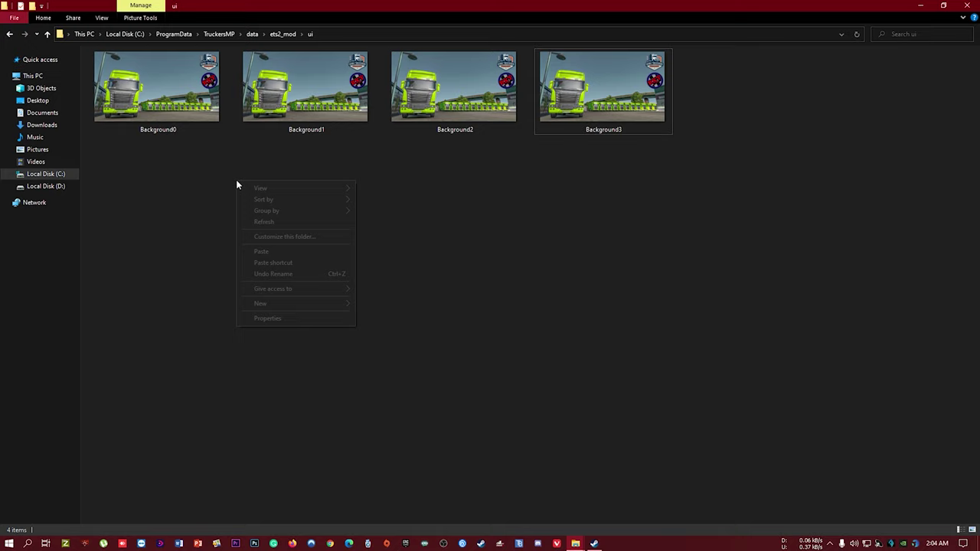
pyautogui.click(264, 221)
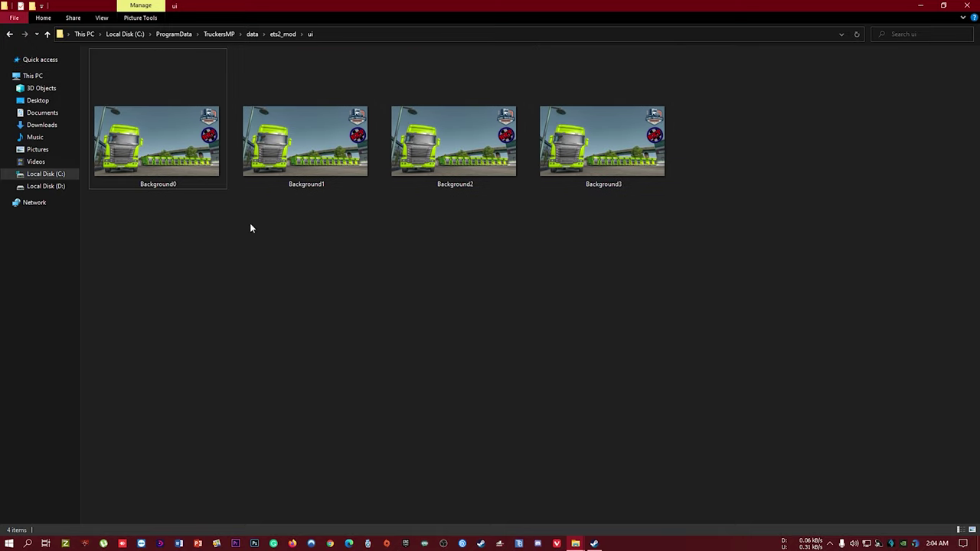
pyautogui.moveTo(611, 230); pyautogui.dragTo(124, 173)
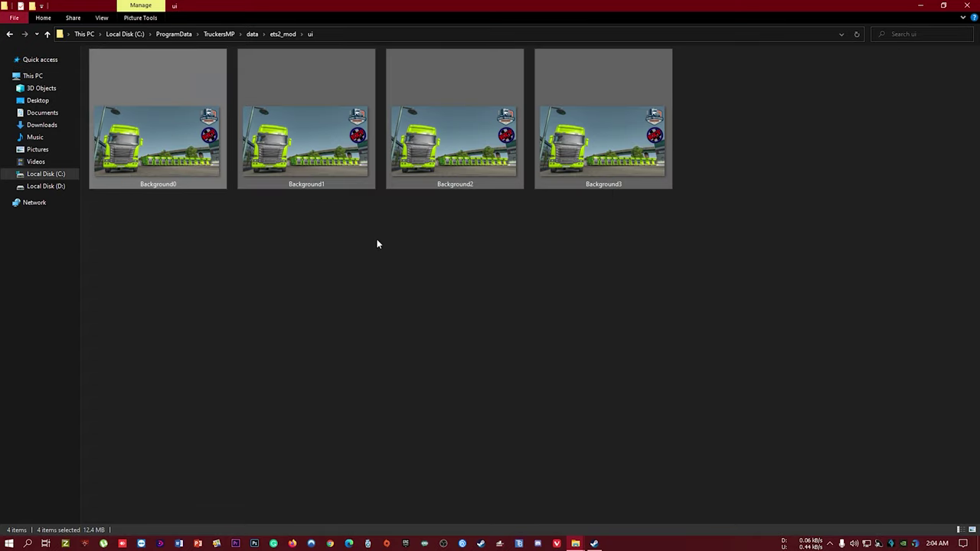
pyautogui.press('Delete')
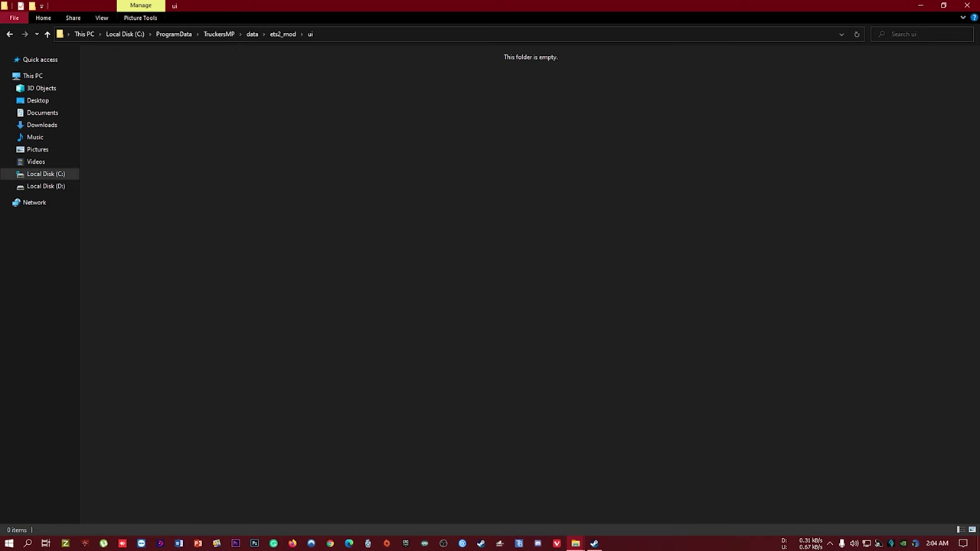
# Copy the four Background images from the desktop.
pyautogui.press('super+d')
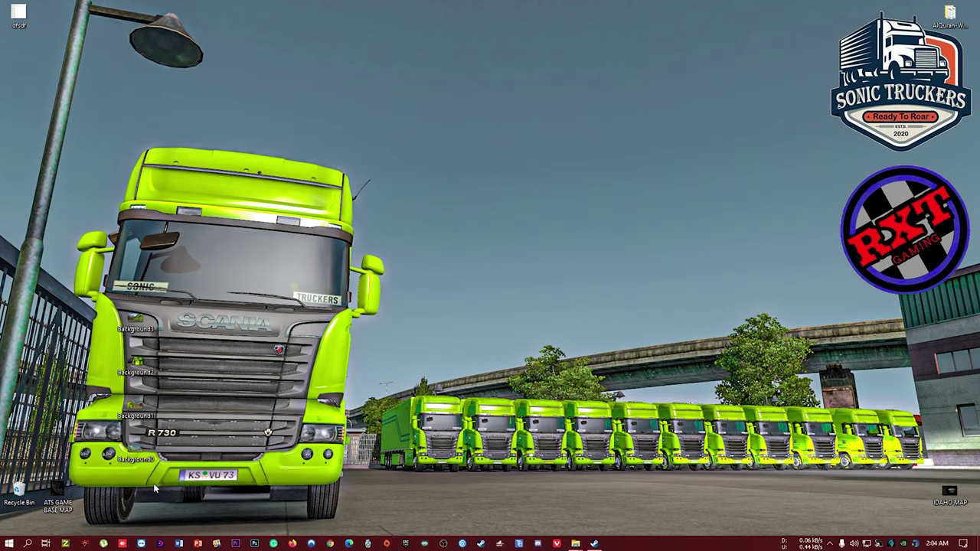
pyautogui.moveTo(155, 487); pyautogui.dragTo(130, 318)
pyautogui.rightClick(130, 317)
pyautogui.click(152, 464)
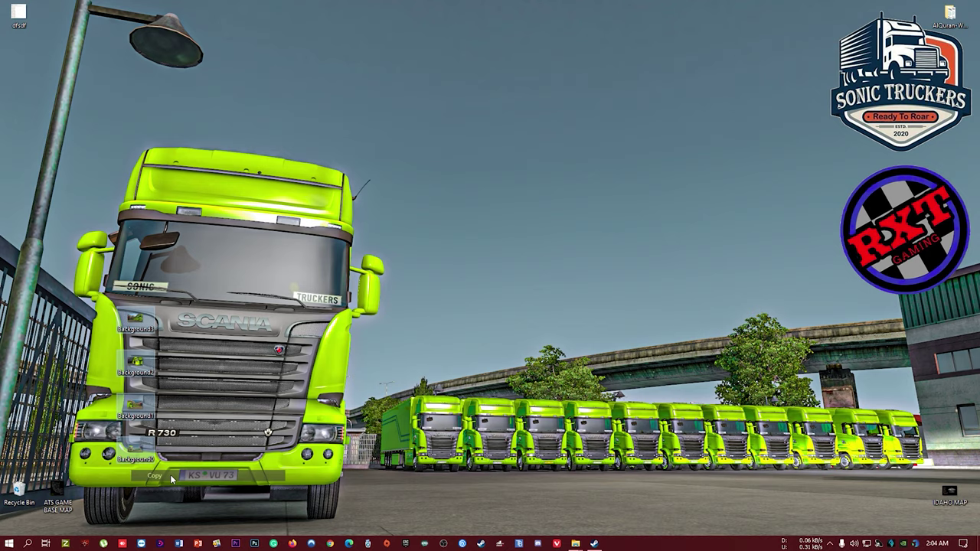
# Paste the four desktop Background images into the ui folder and refresh it.
pyautogui.moveTo(576, 543)
pyautogui.click(598, 510)
pyautogui.rightClick(491, 235)
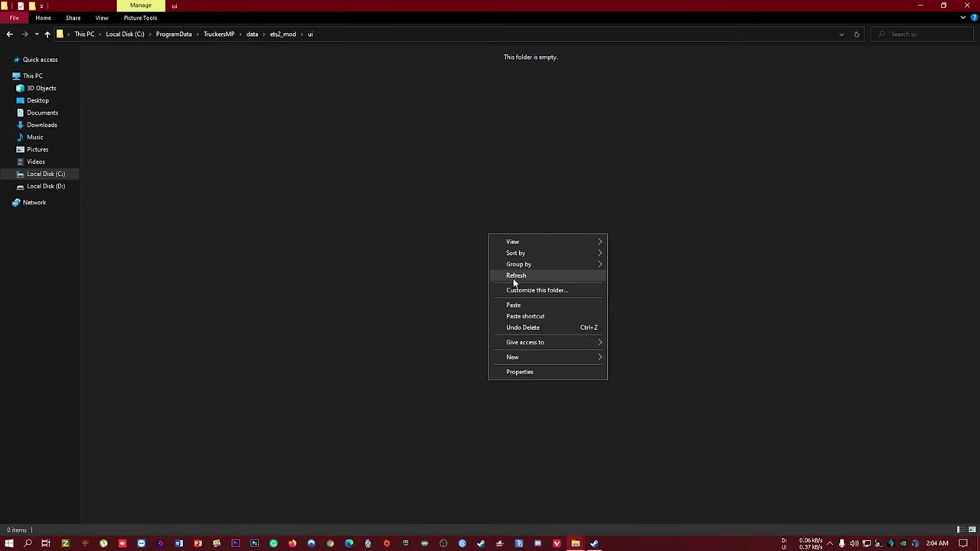
pyautogui.click(494, 305)
pyautogui.rightClick(463, 259)
pyautogui.click(482, 301)
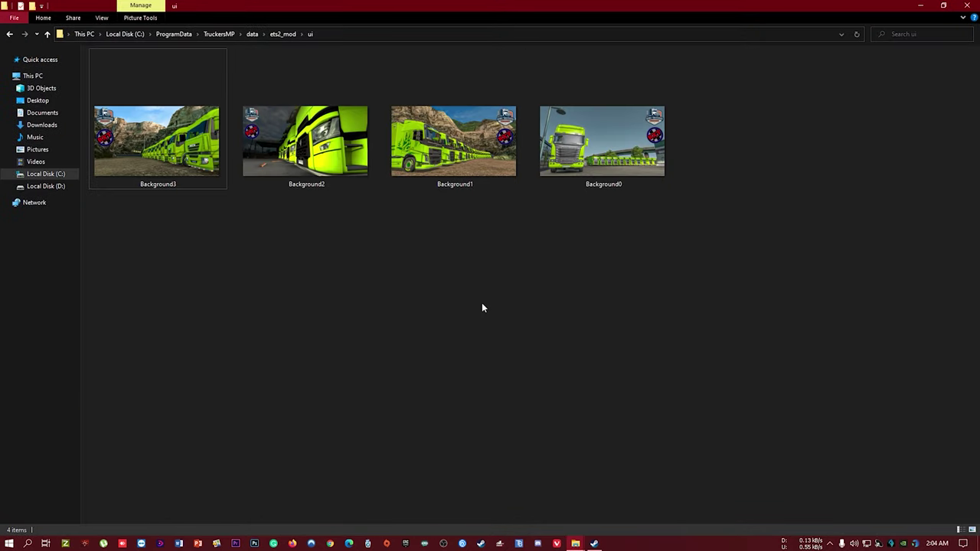
pyautogui.rightClick(284, 283)
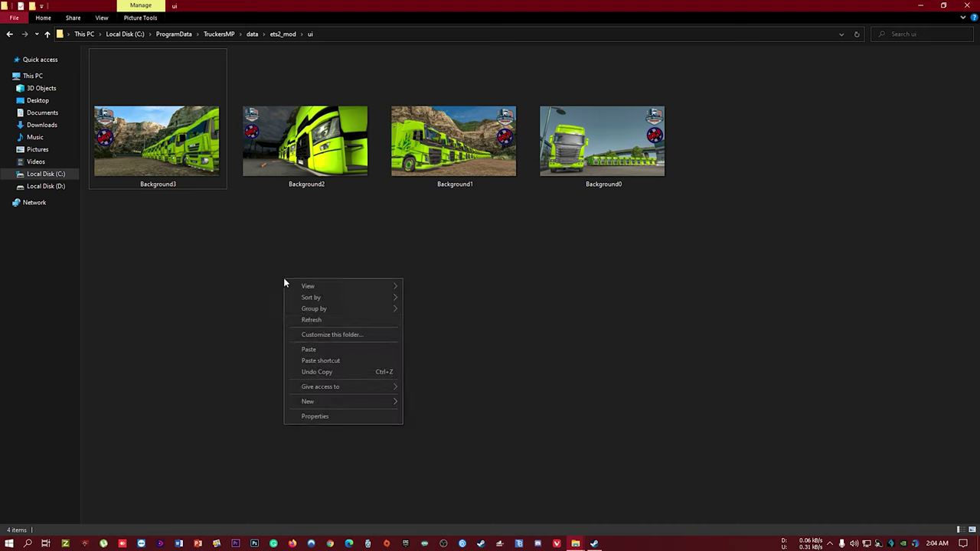
pyautogui.click(308, 320)
# Close the ui folder window, refresh the desktop, and launch ETS2 with TruckersMP.
pyautogui.click(967, 6)
pyautogui.rightClick(593, 304)
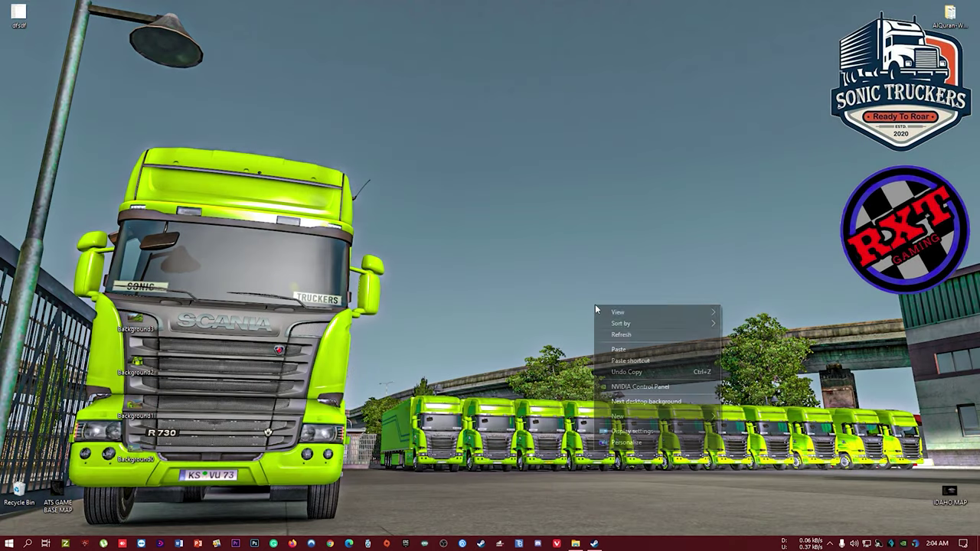
pyautogui.click(613, 328)
pyautogui.rightClick(585, 257)
pyautogui.click(627, 288)
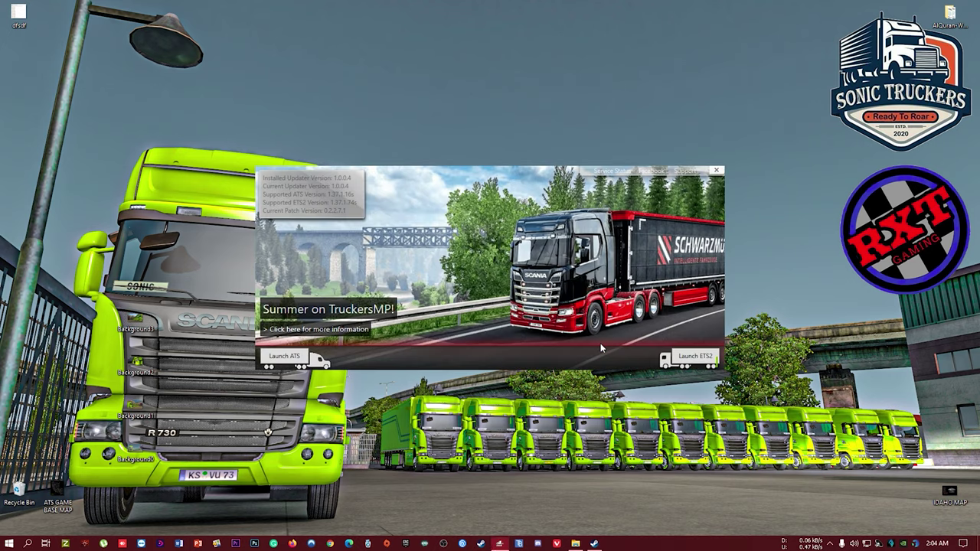
pyautogui.click(684, 358)
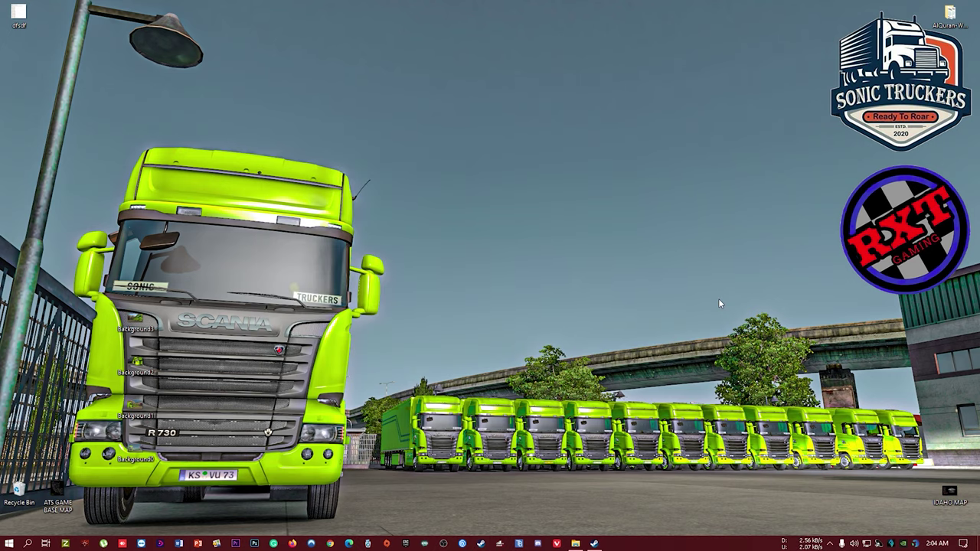